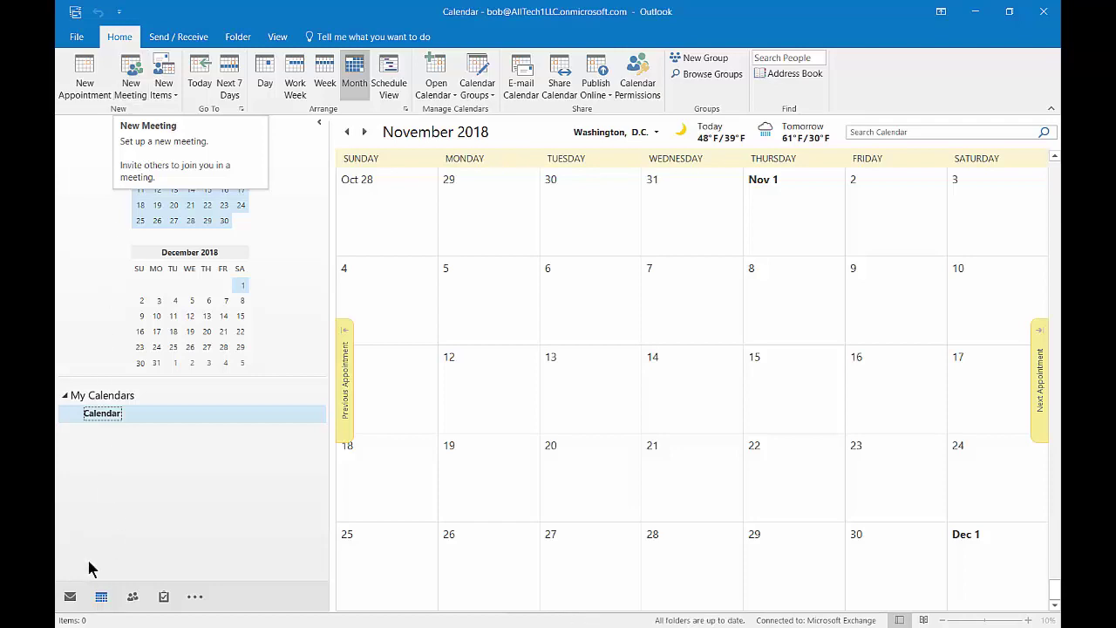
- Switch from the November 2018 calendar to the Inbox to see the team site mailbox message
click(70, 597)
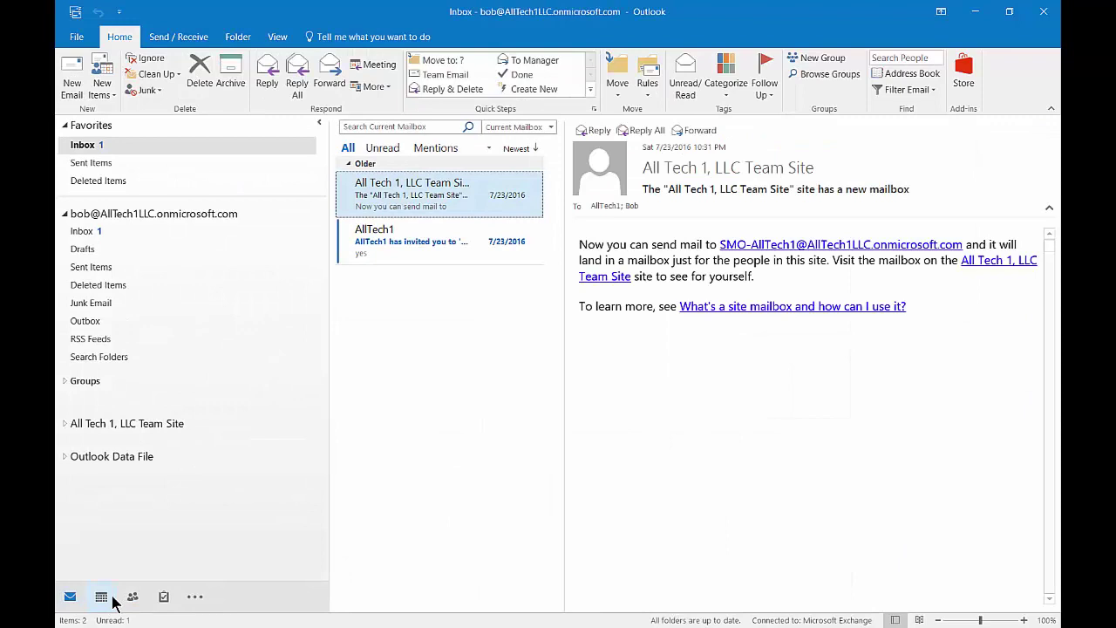
- Back in the calendar, start a blank new appointment and move its window down and left
click(101, 598)
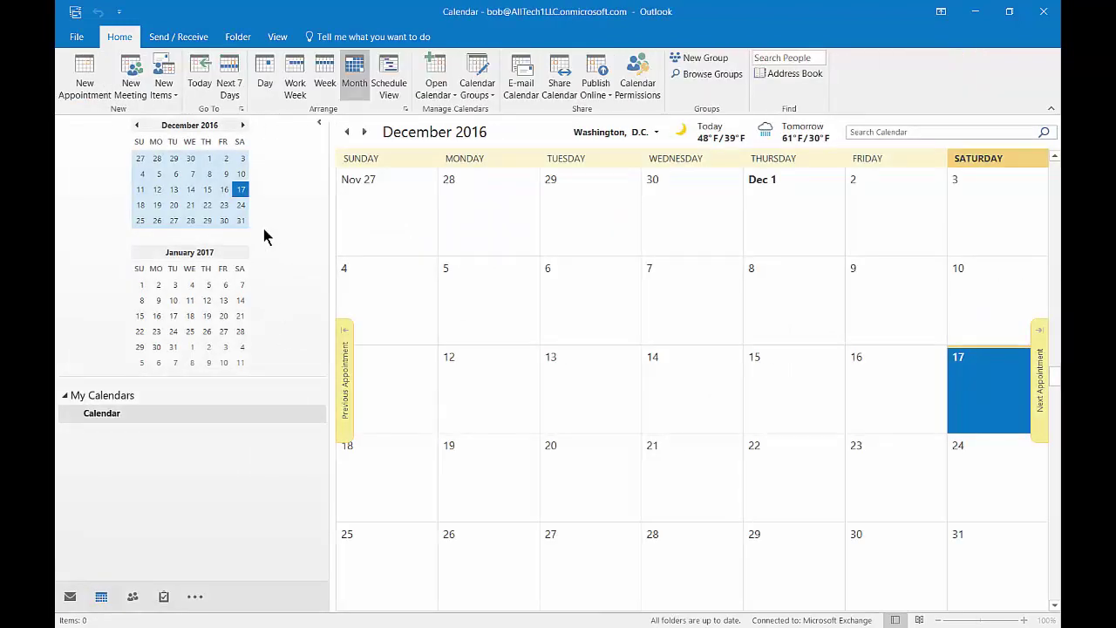
click(87, 83)
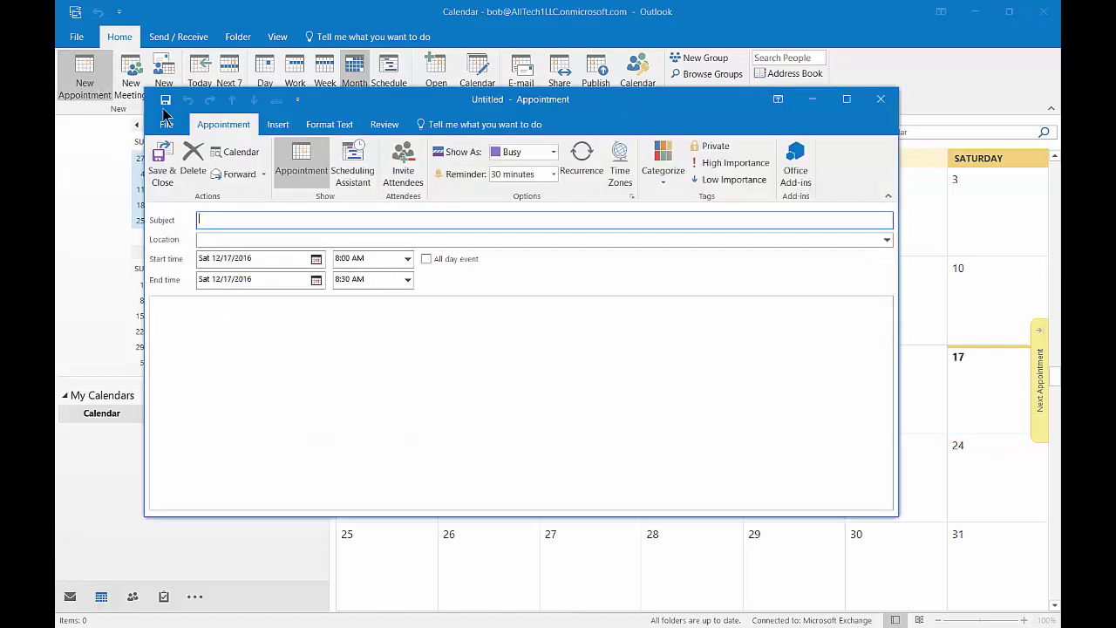
drag(390, 110, 328, 186)
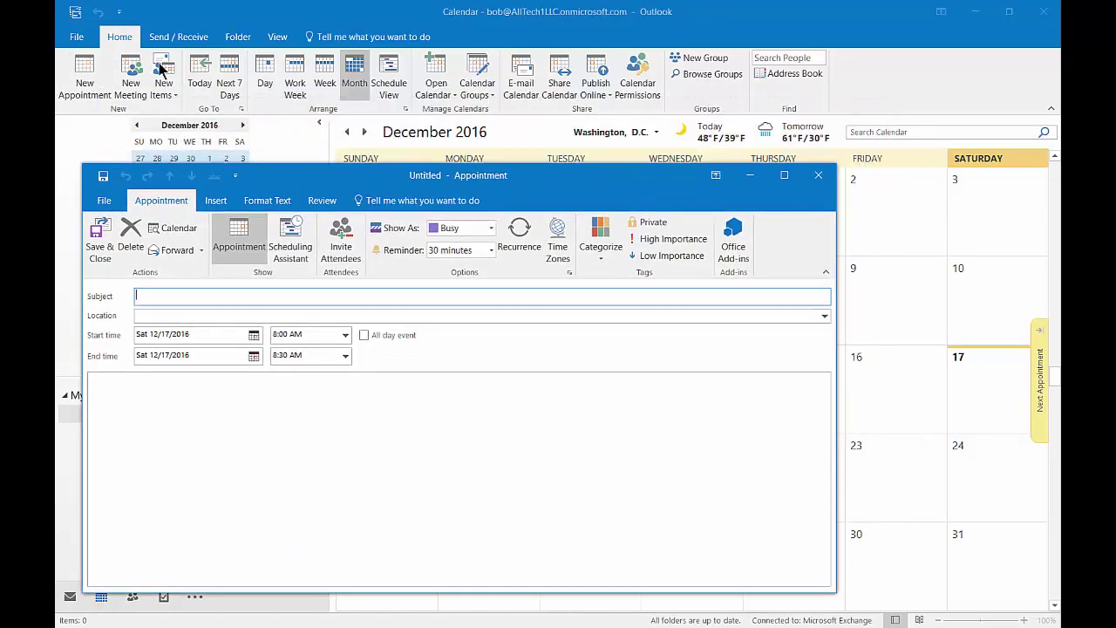
- Start a blank new meeting request, then bring the untitled appointment window back to the front
click(132, 74)
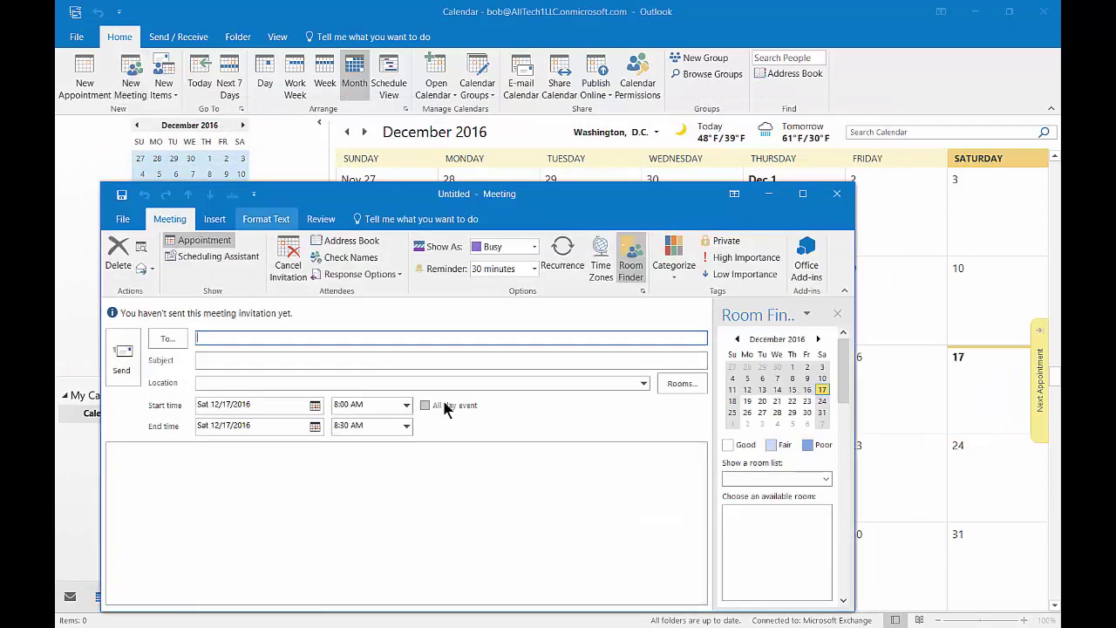
mouse_move(419, 619)
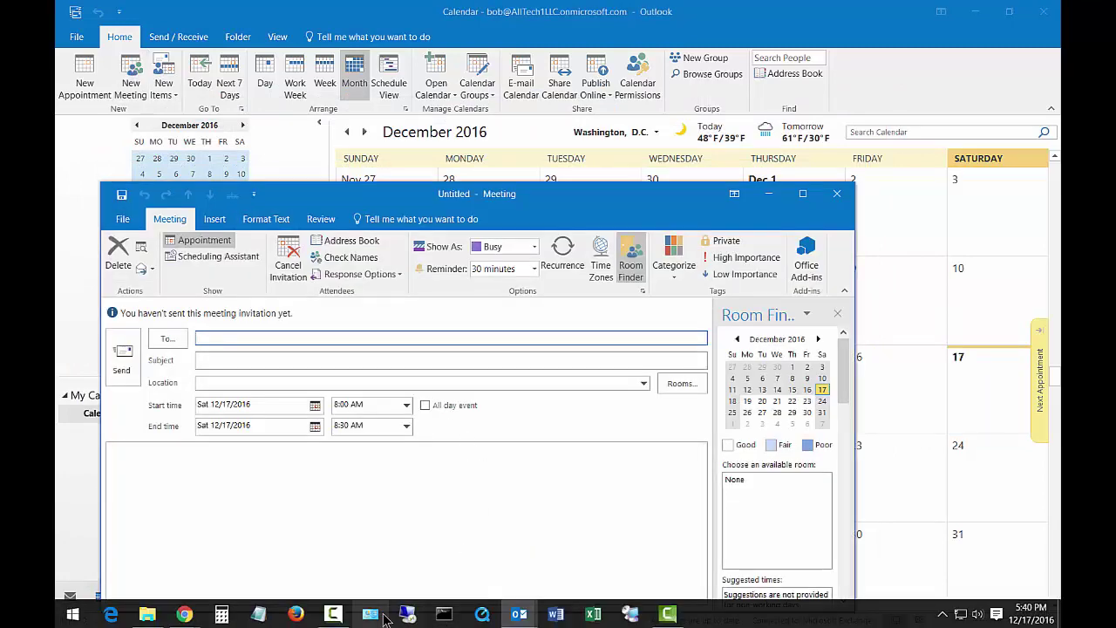
click(523, 615)
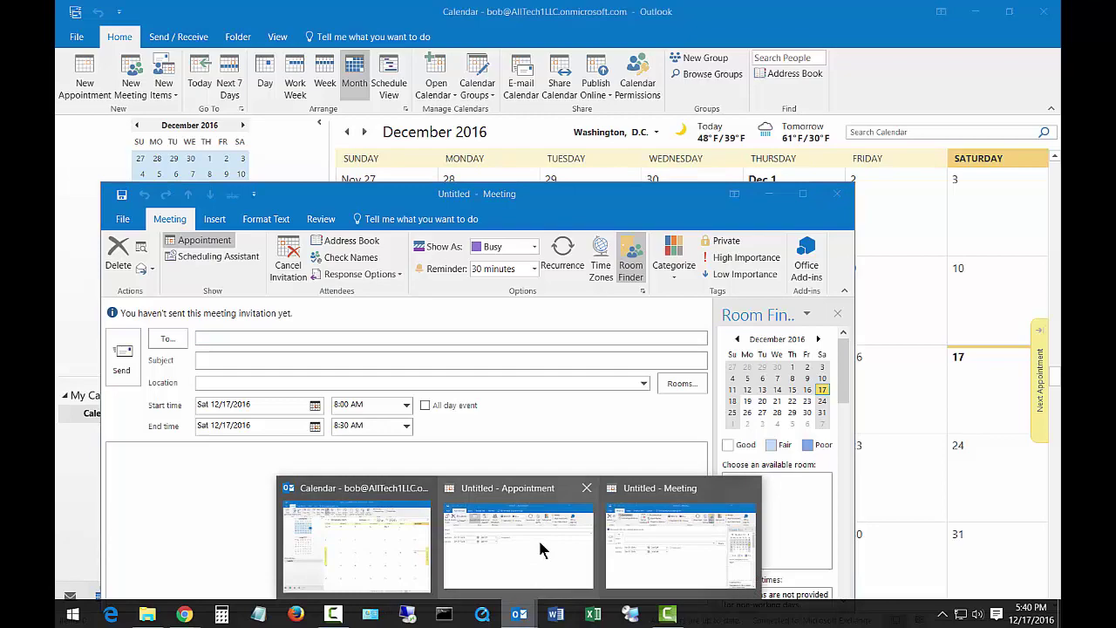
click(537, 548)
drag(506, 184, 827, 111)
- Stack the windows: appointment near the top, meeting below with room suggestions fully visible
drag(347, 194, 646, 239)
click(681, 103)
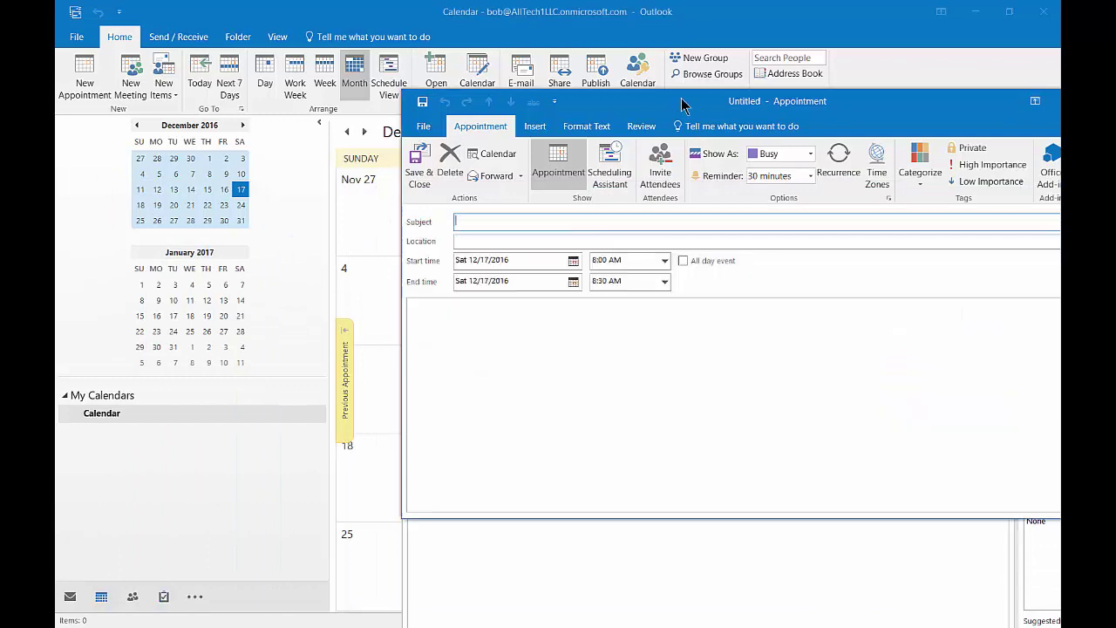
drag(682, 103, 509, 41)
click(555, 493)
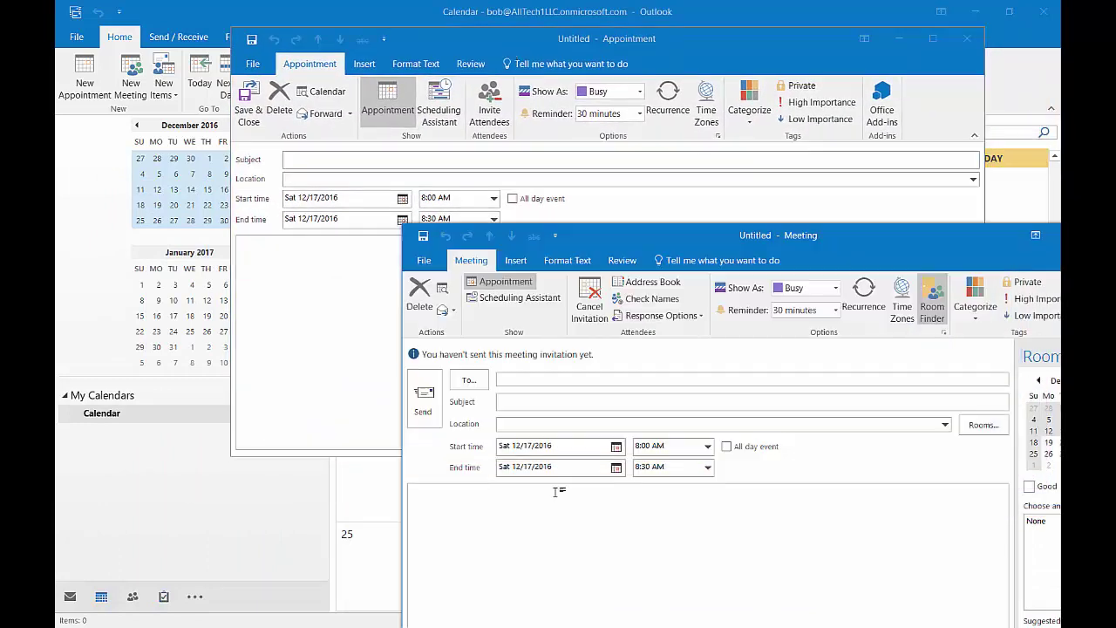
drag(588, 239, 415, 239)
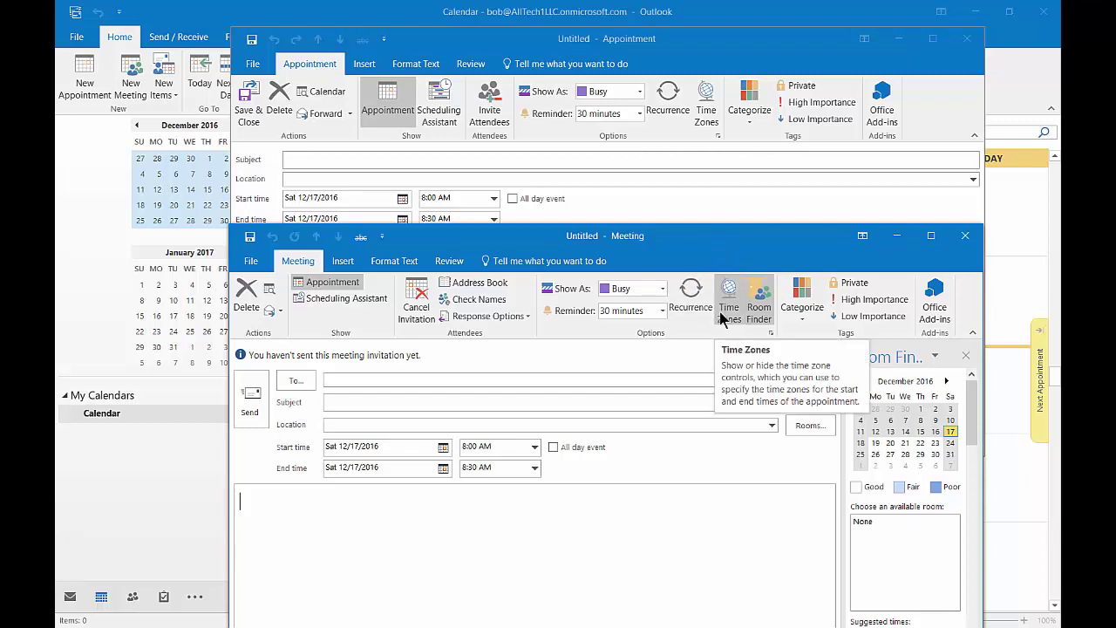
- Title the appointment 'Dr Appt.' and view its Scheduling Assistant, cancelling the invitation so it stays an appointment
click(381, 135)
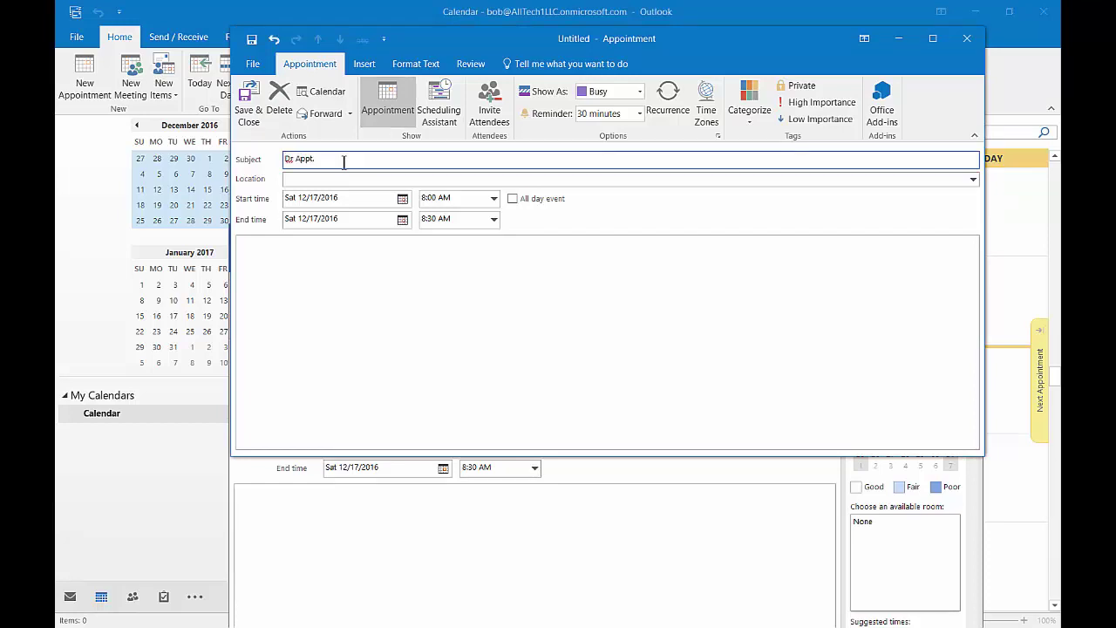
click(446, 113)
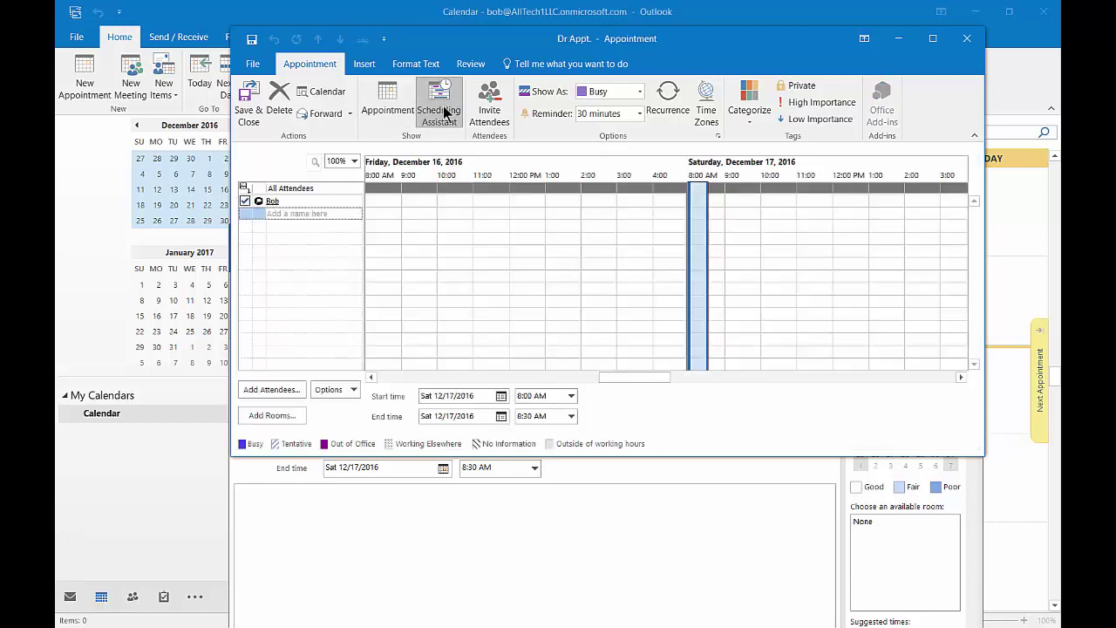
click(488, 113)
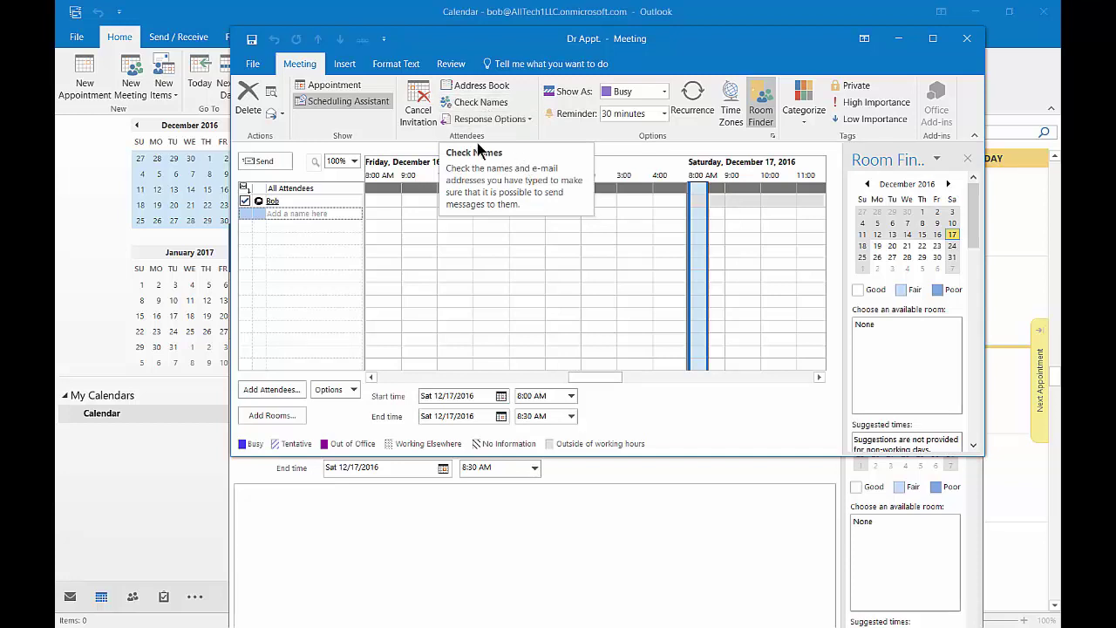
click(418, 119)
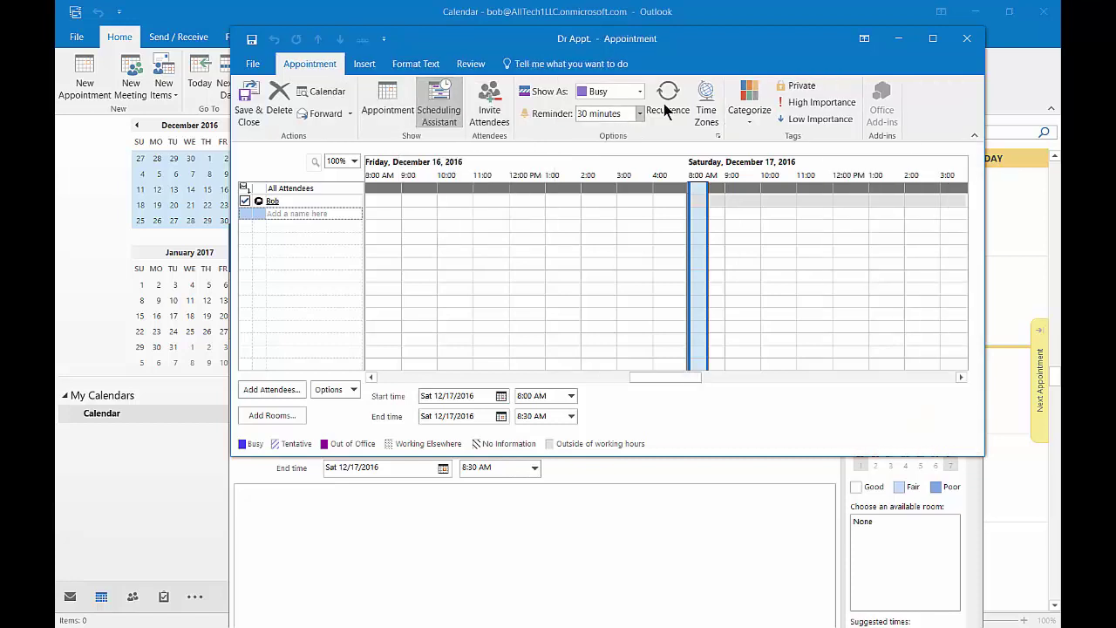
- Keep Dr Appt. non-recurring, tag it Private, and set it to Low Importance
click(676, 101)
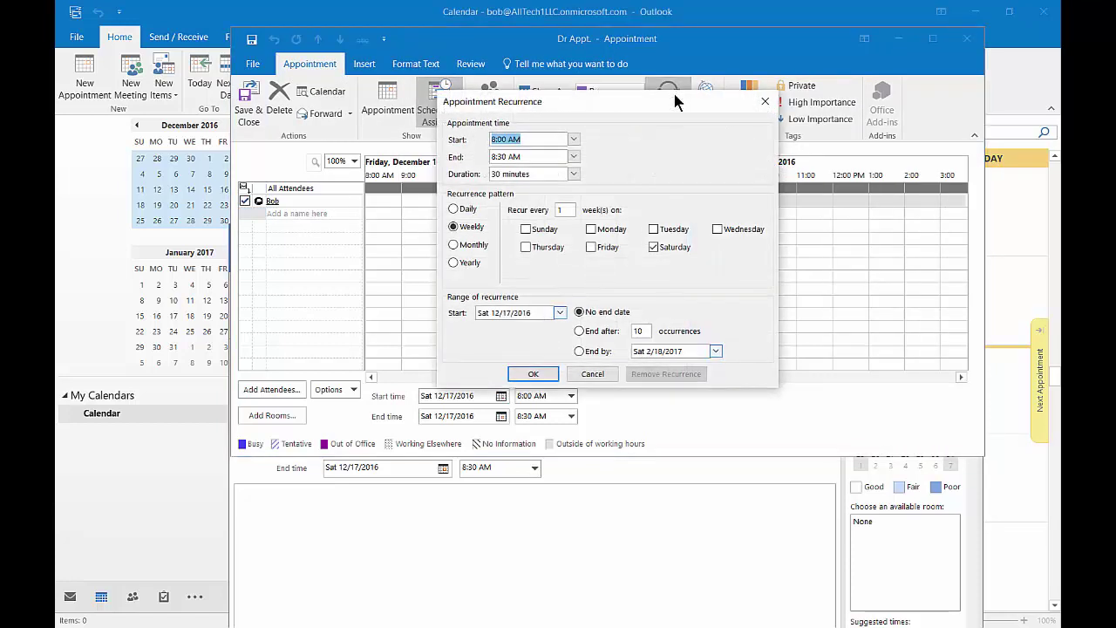
click(764, 102)
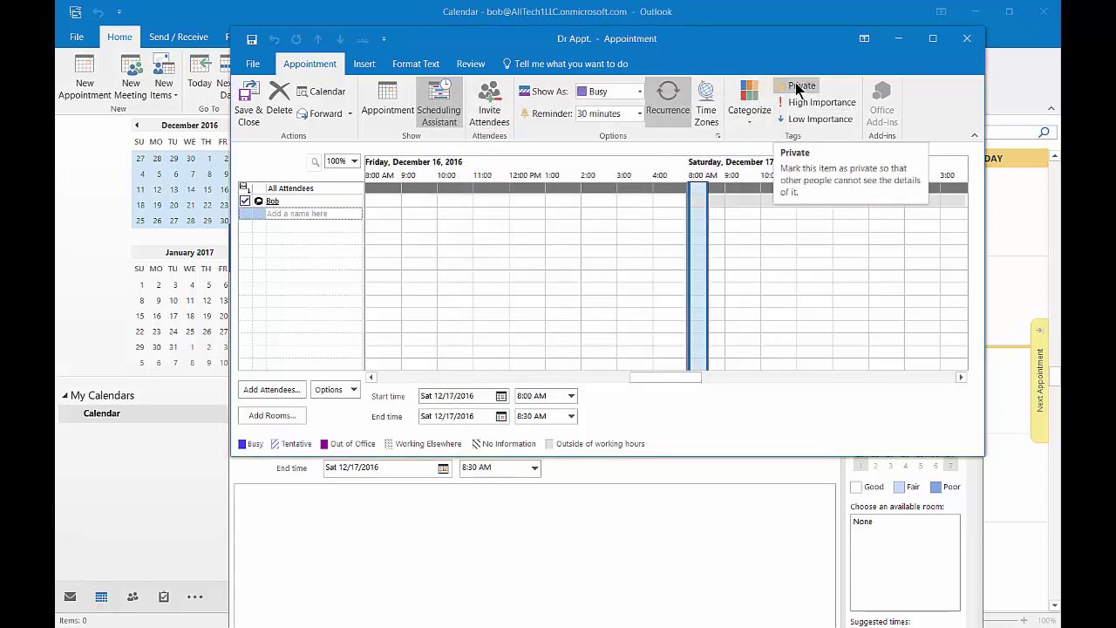
click(796, 88)
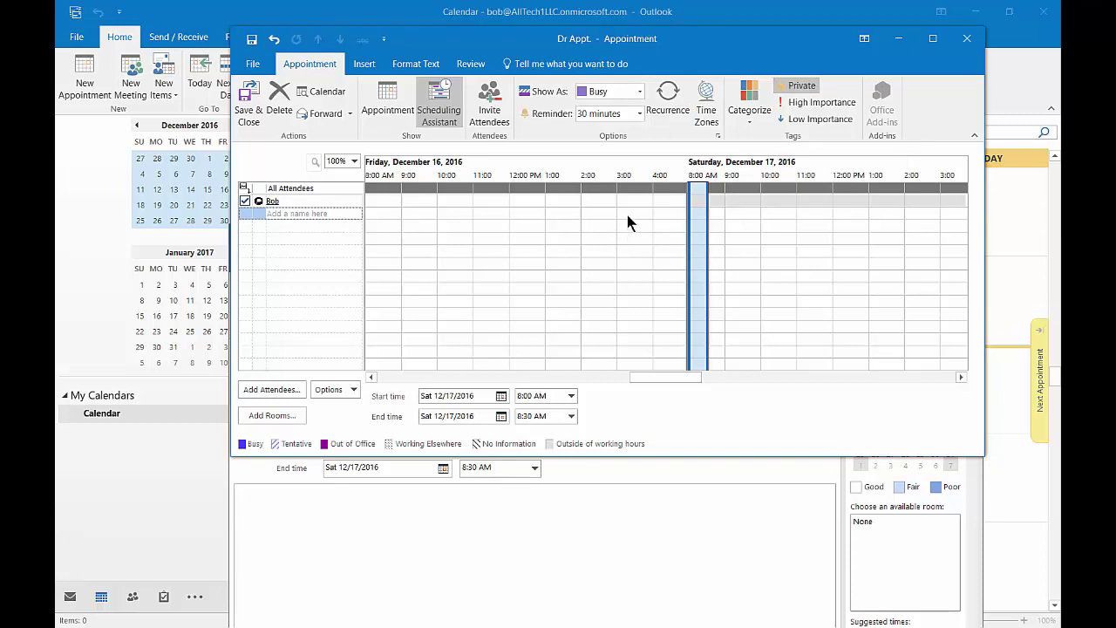
click(807, 118)
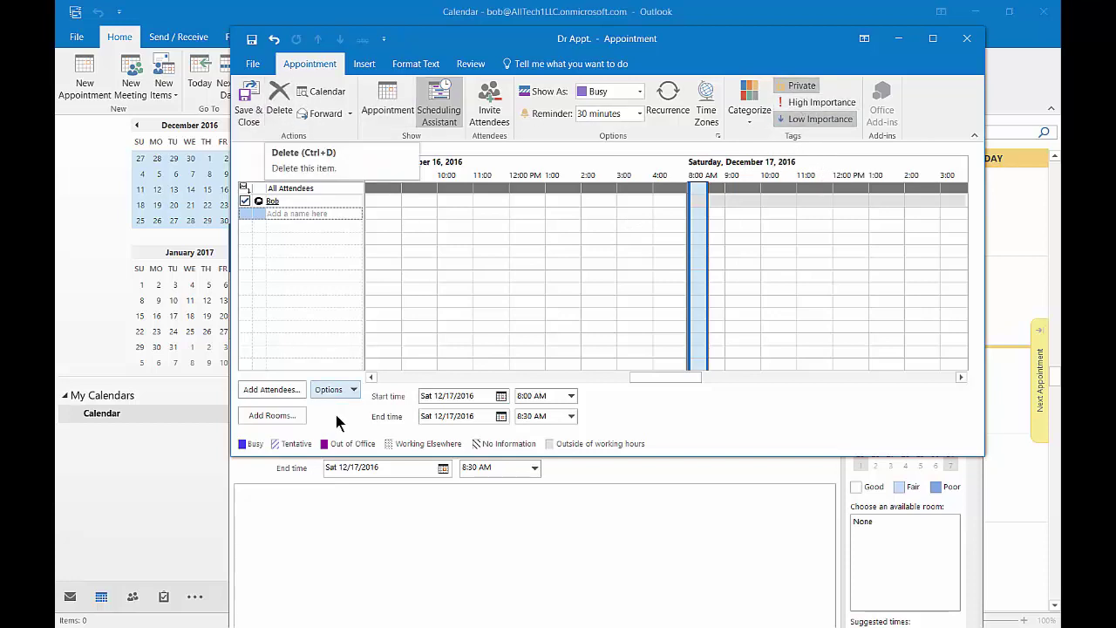
- Add three colleagues from the Global Address List as required attendees on the untitled meeting
click(344, 515)
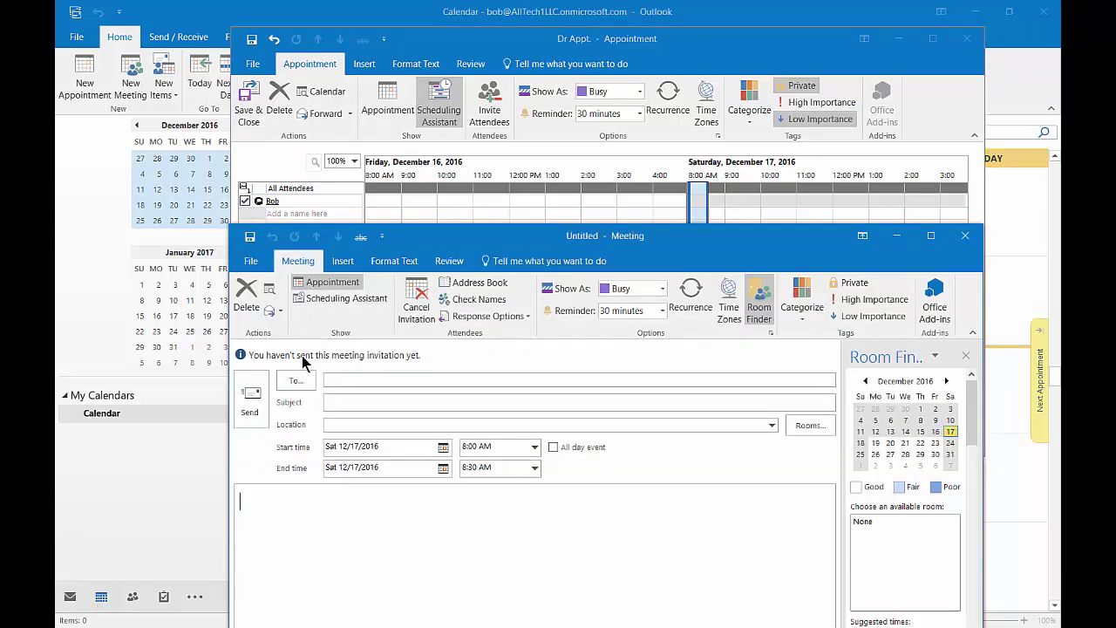
click(347, 379)
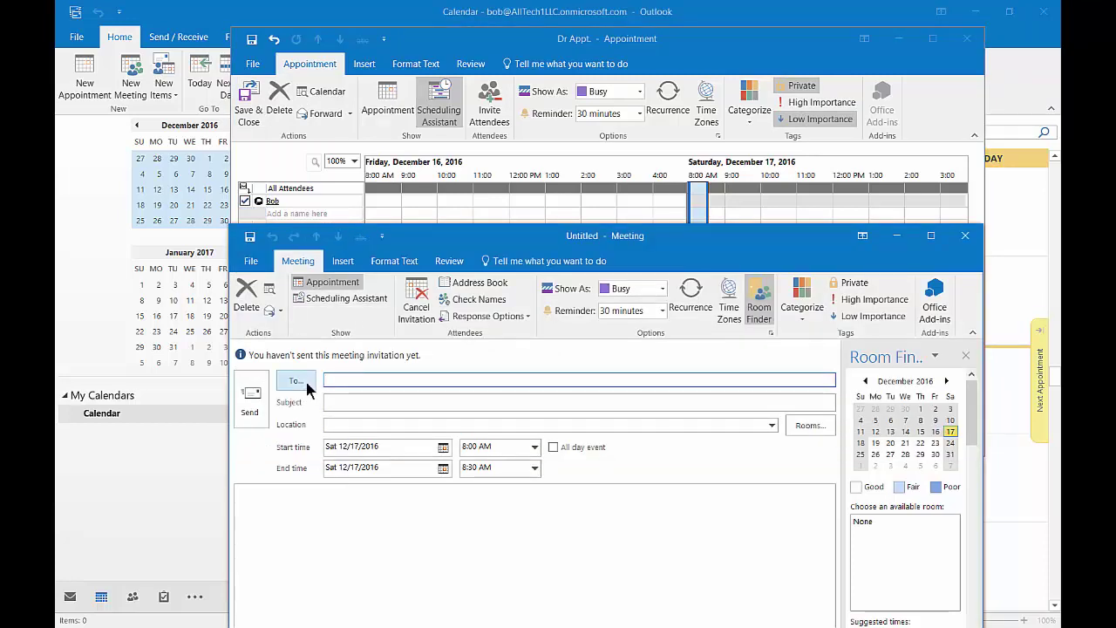
click(305, 379)
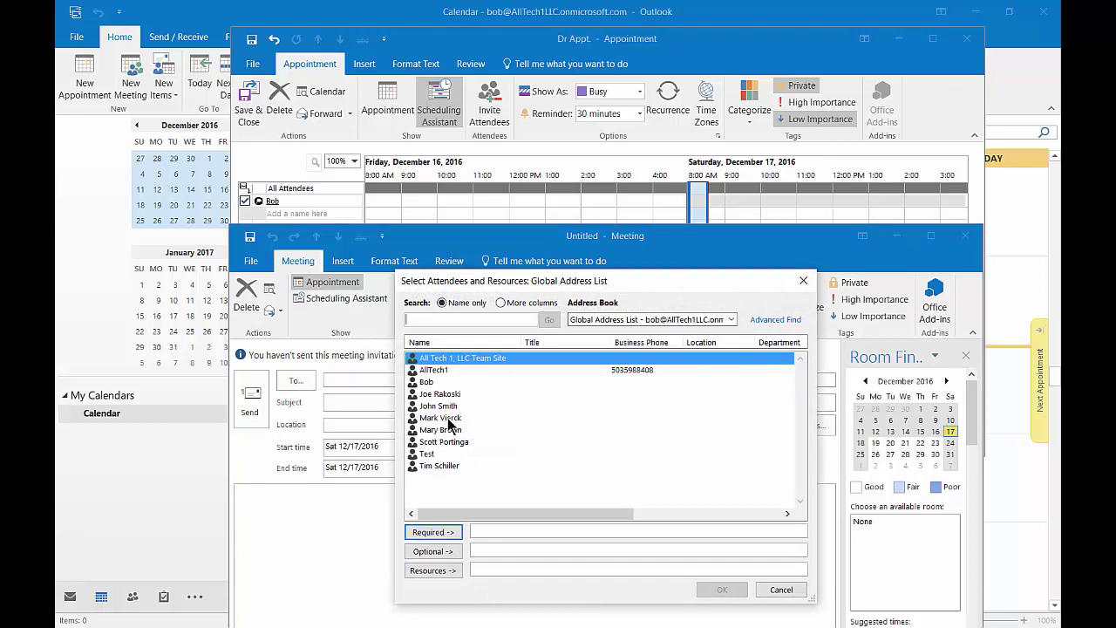
click(450, 406)
shift+click(450, 418)
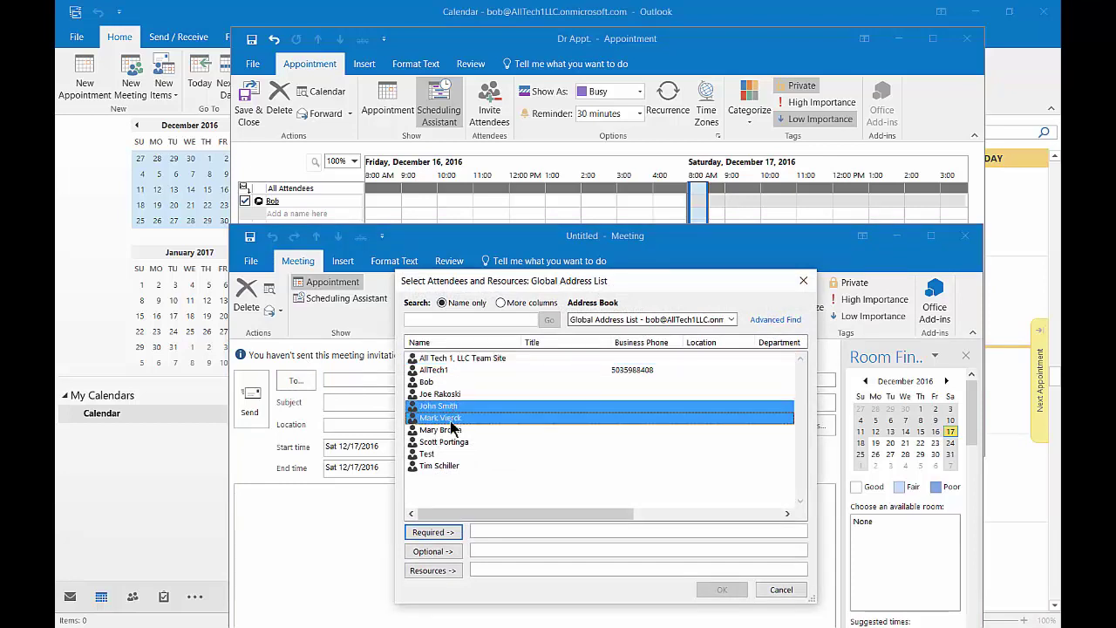
shift+click(452, 430)
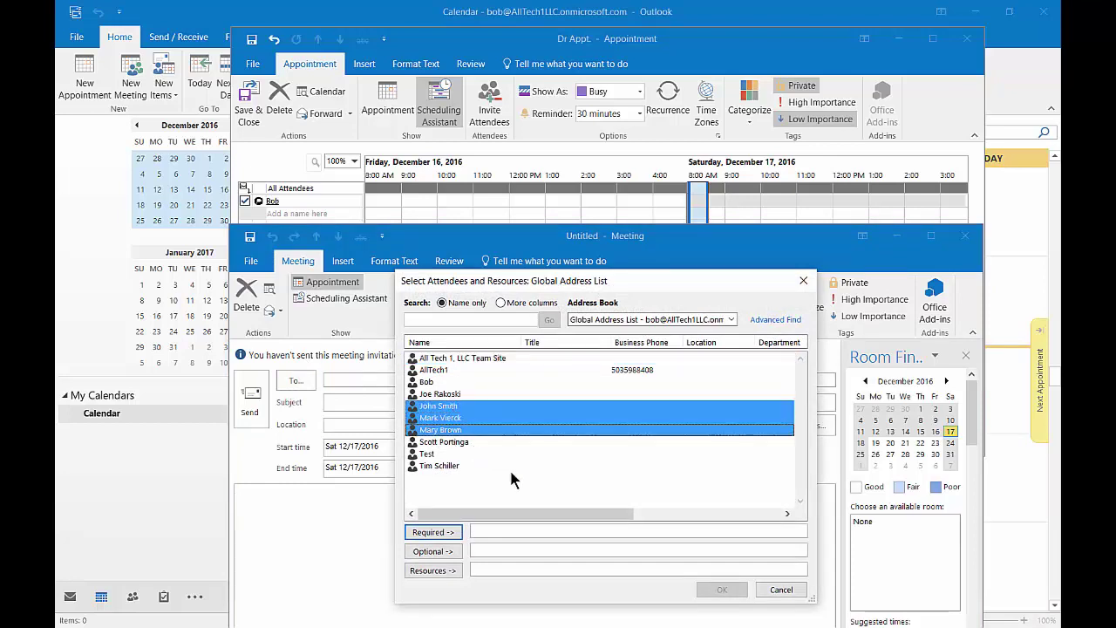
click(433, 532)
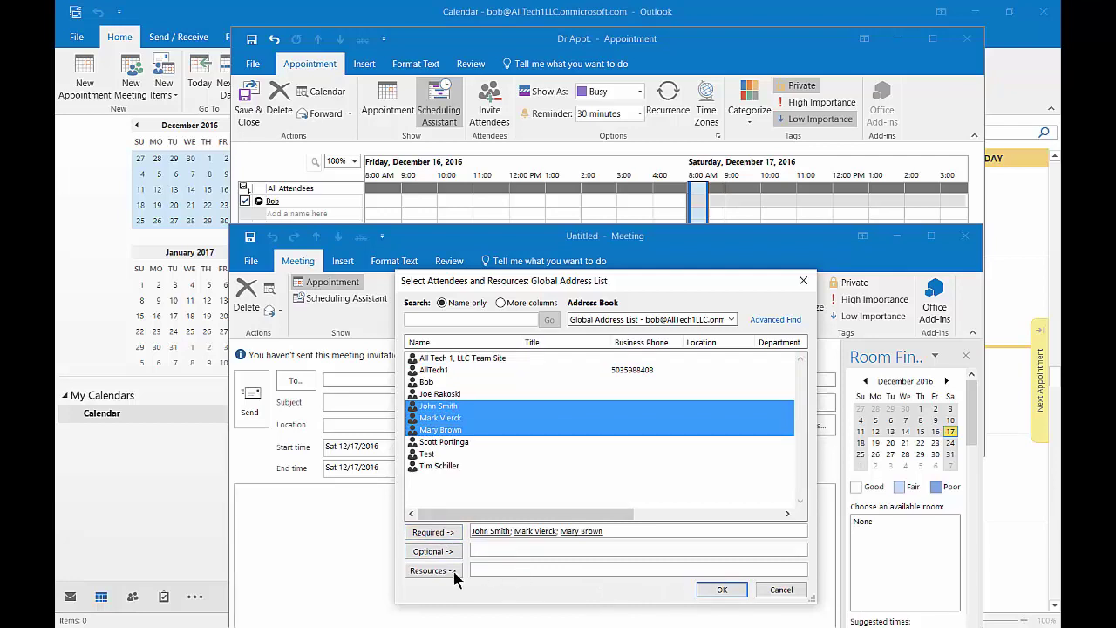
click(713, 590)
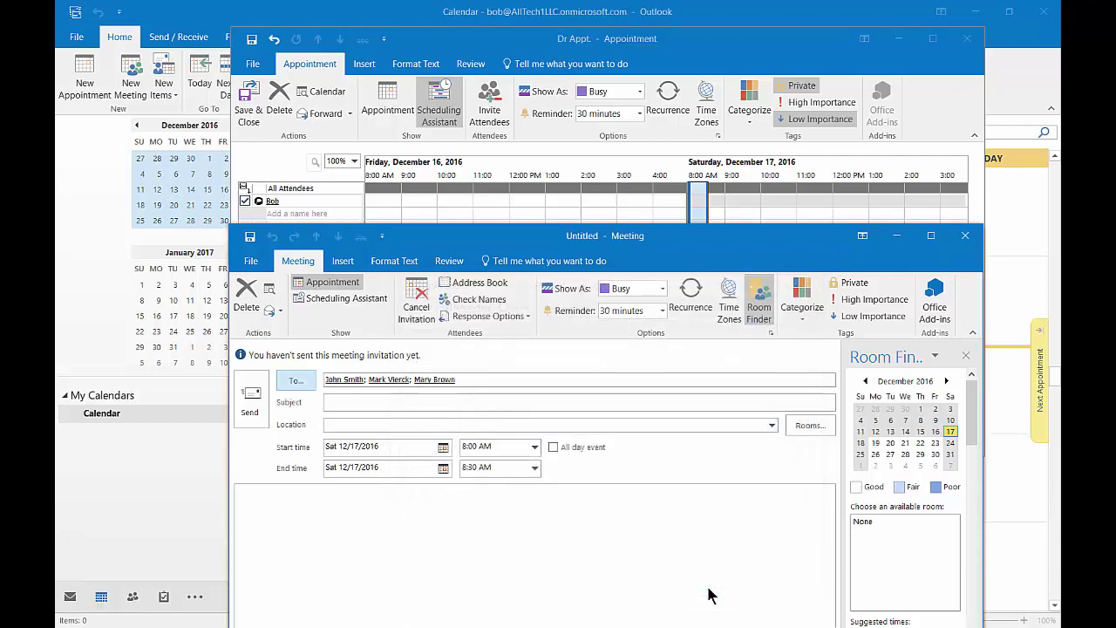
- Enter subject 'Accounting' and location 'Conference room' by hand, booking no room from the Rooms list
click(368, 402)
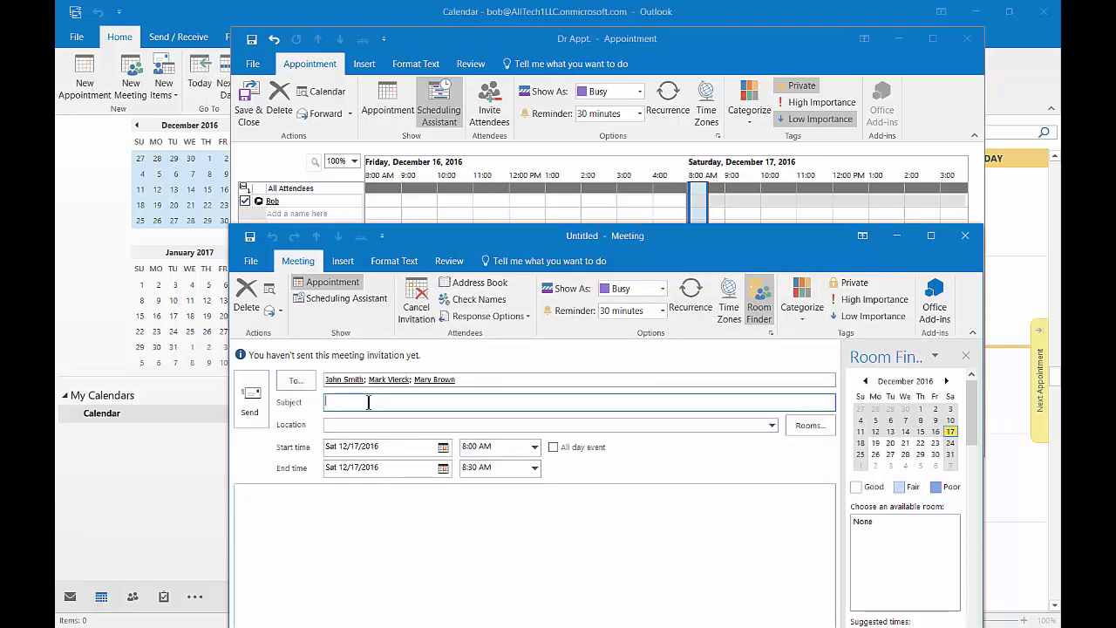
text(Accounting)
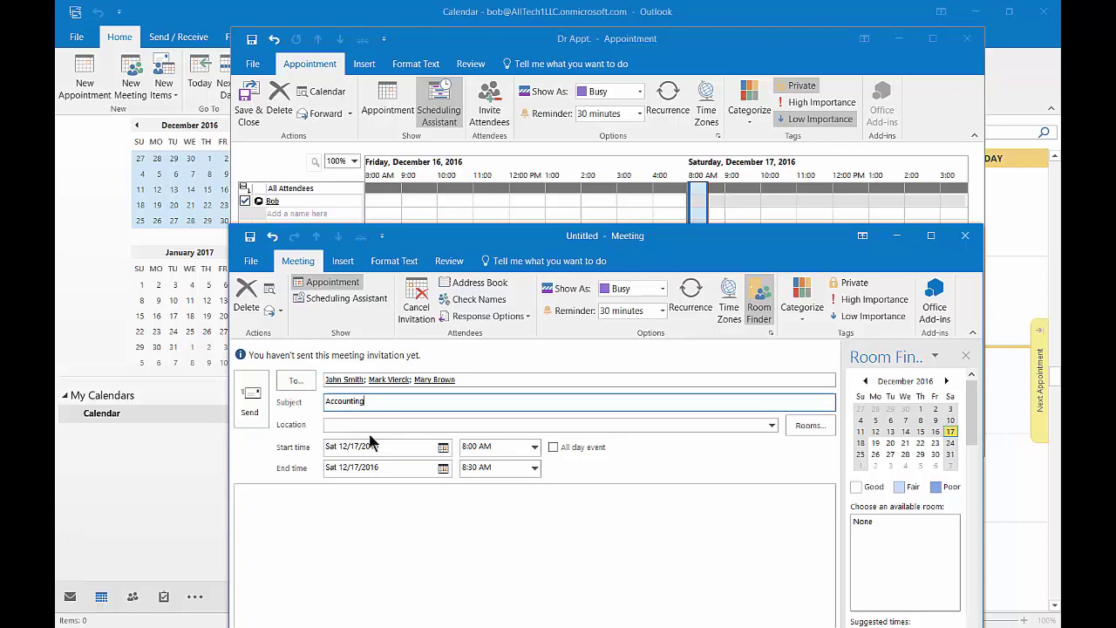
click(372, 423)
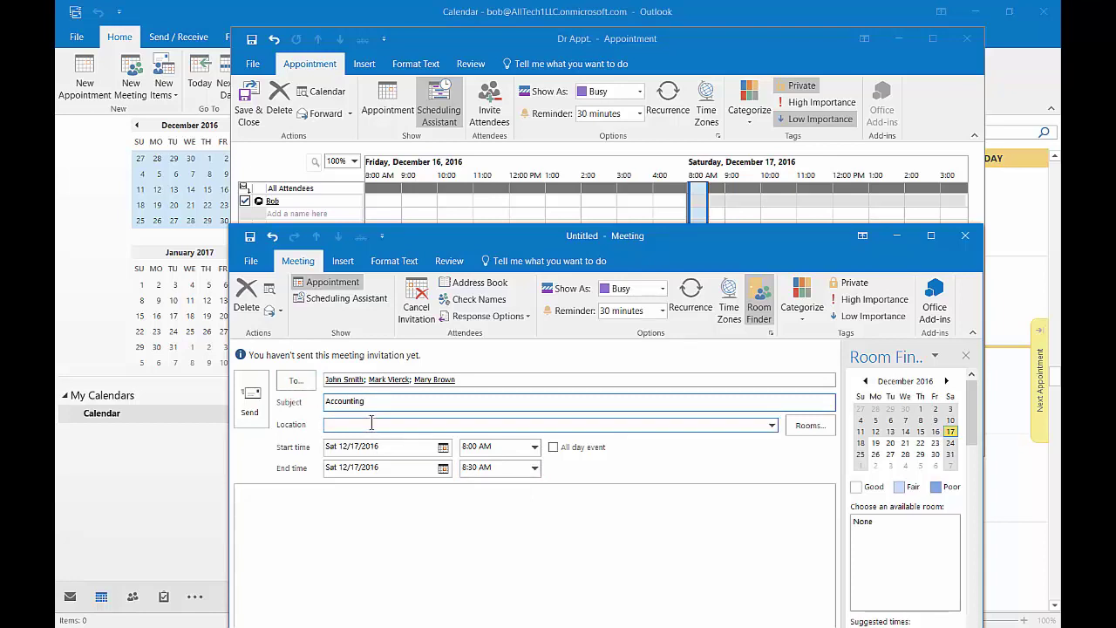
click(800, 427)
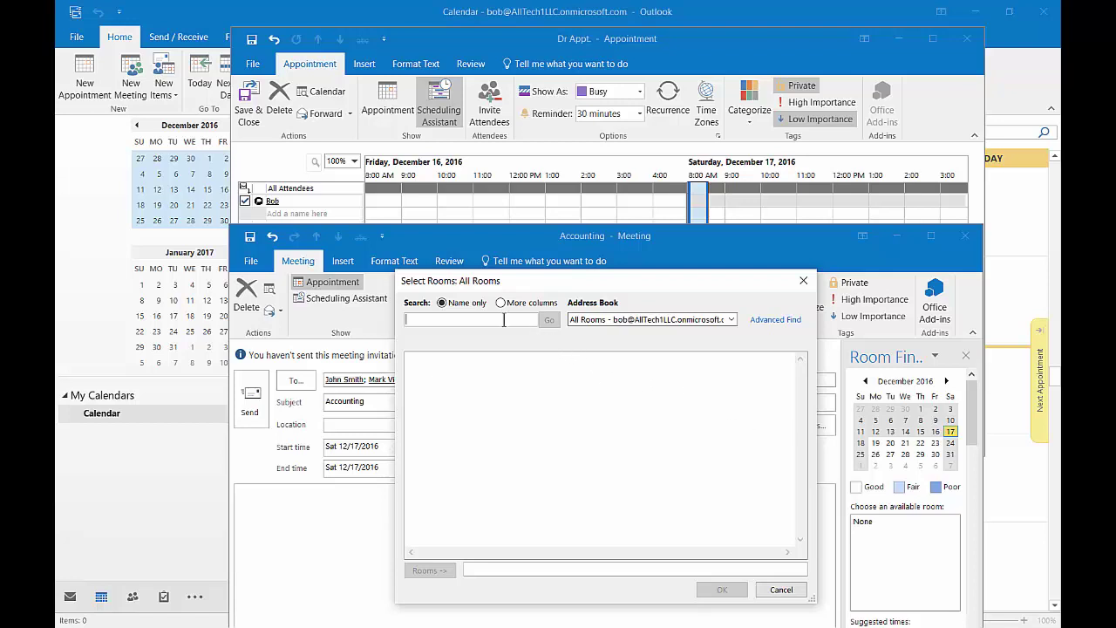
click(783, 589)
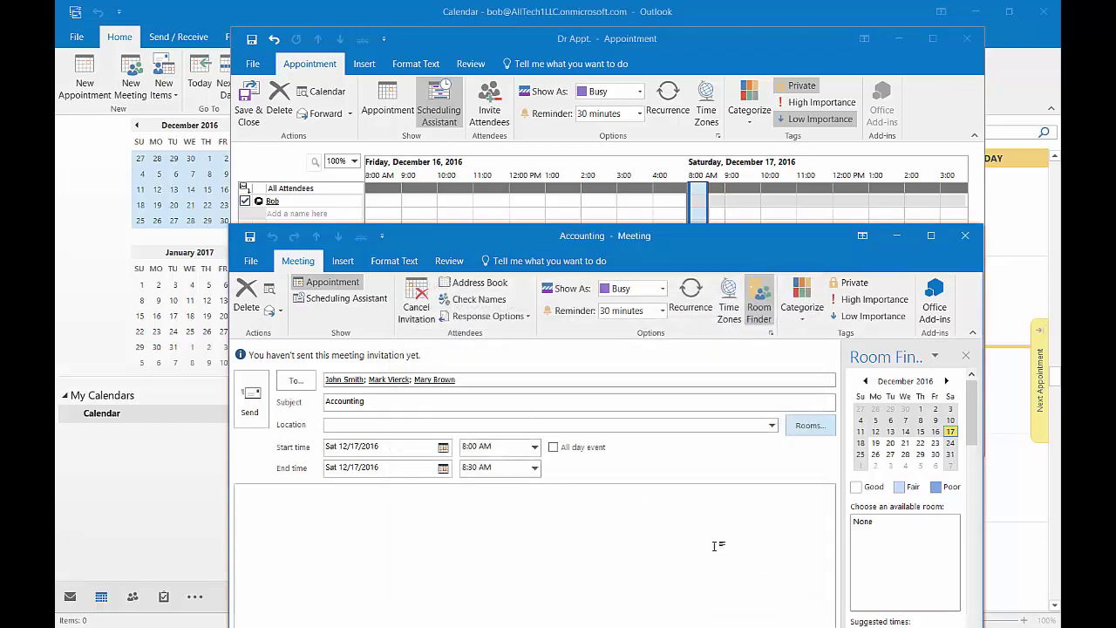
click(411, 424)
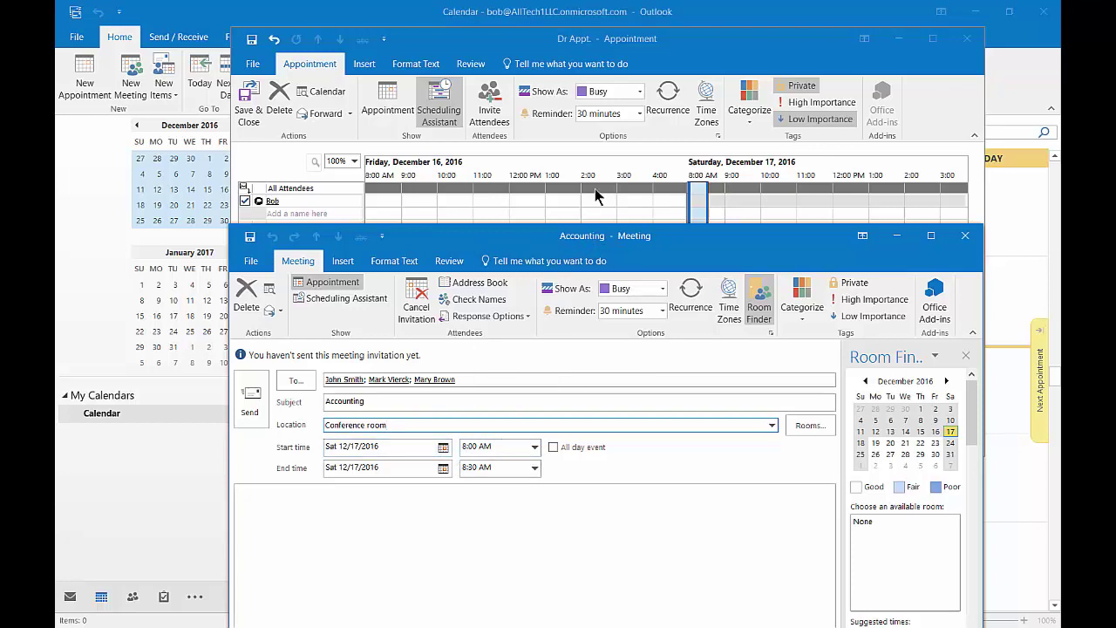
drag(608, 242, 613, 123)
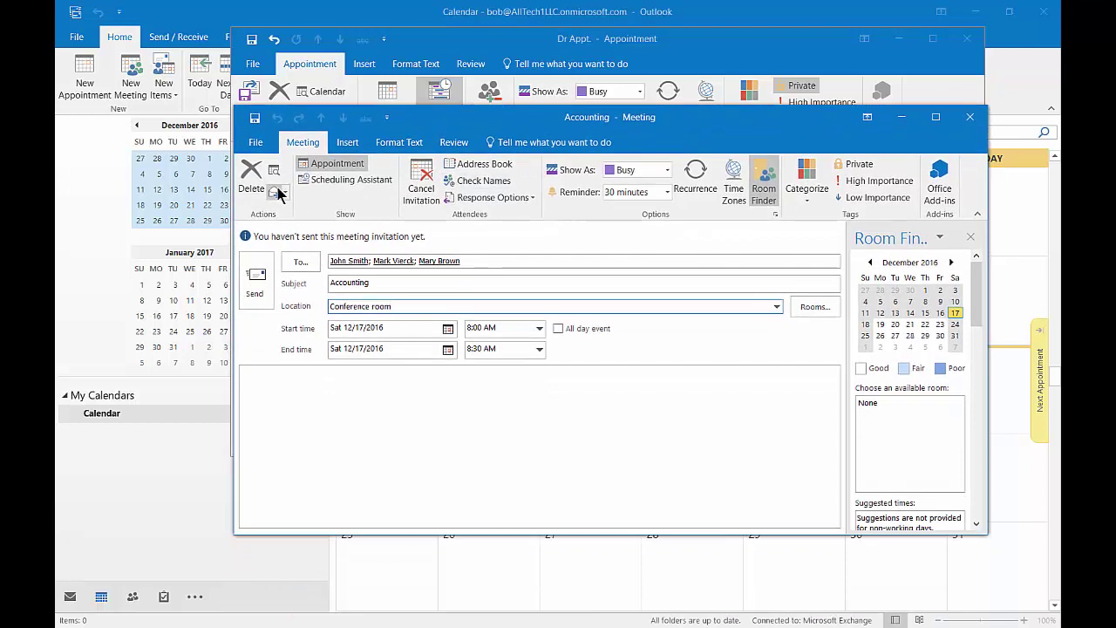
- Hold back the past-dated invite, move the Accounting meeting to 12/31/2016 at 8:00 AM, and send it
click(256, 278)
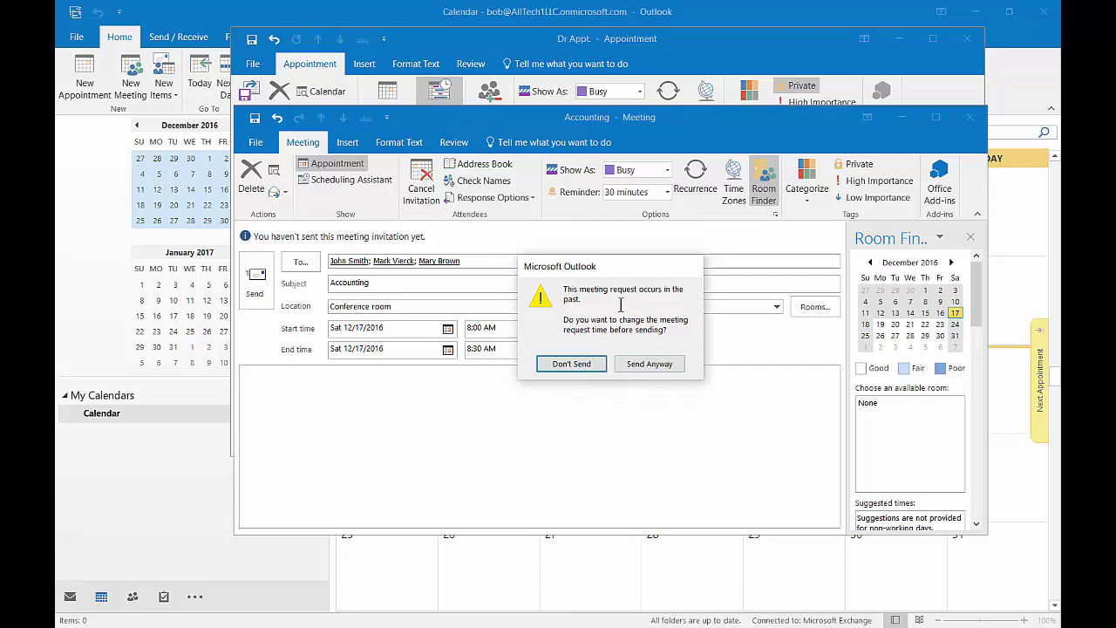
click(571, 363)
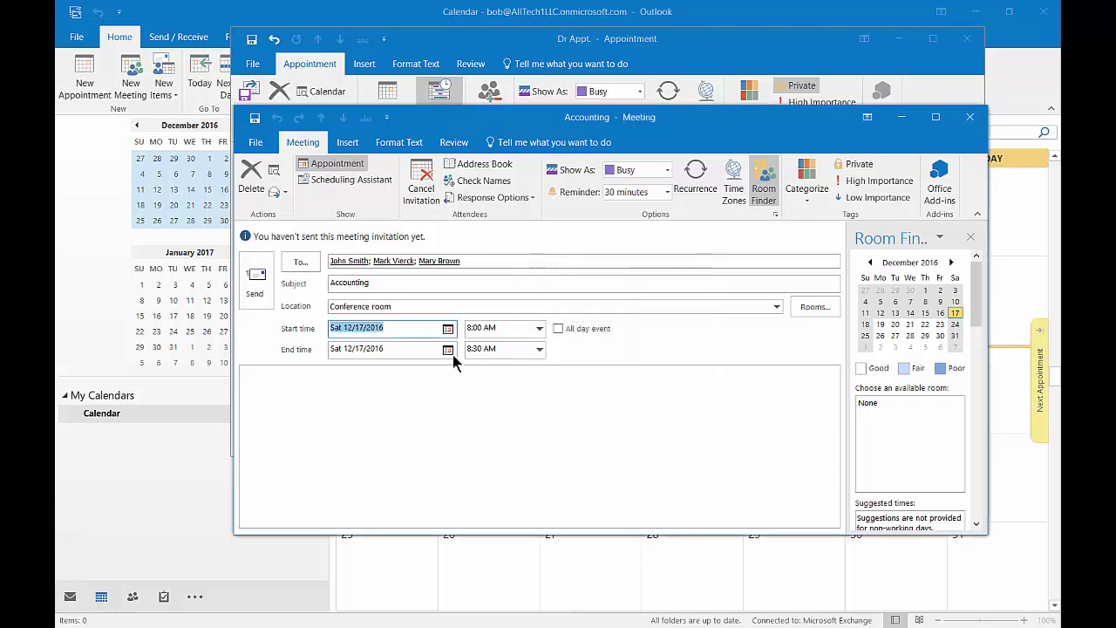
click(448, 327)
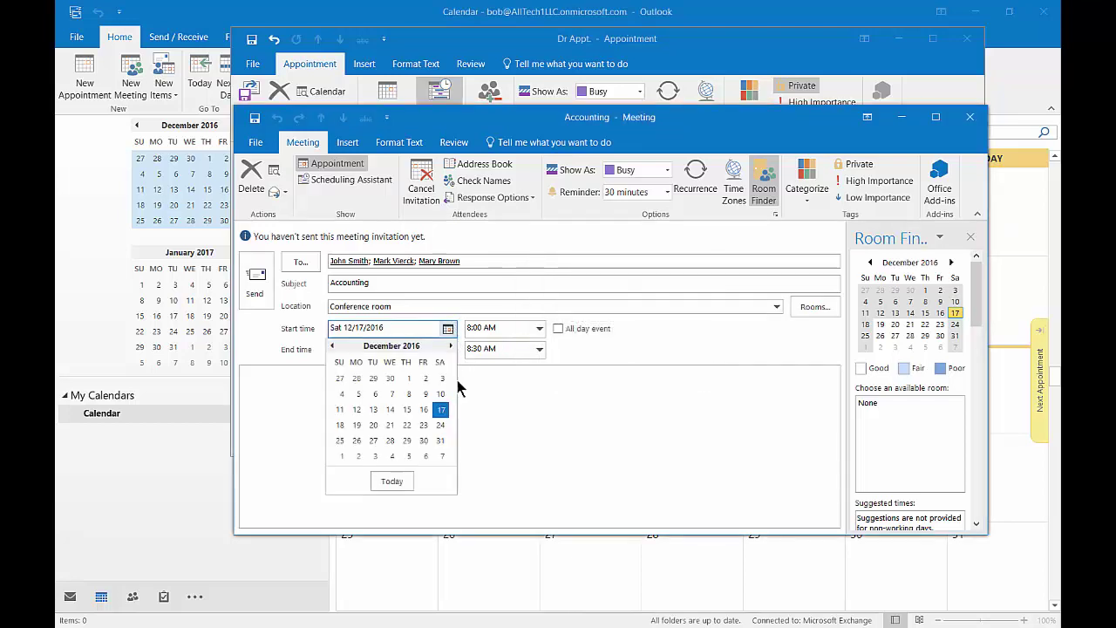
click(439, 441)
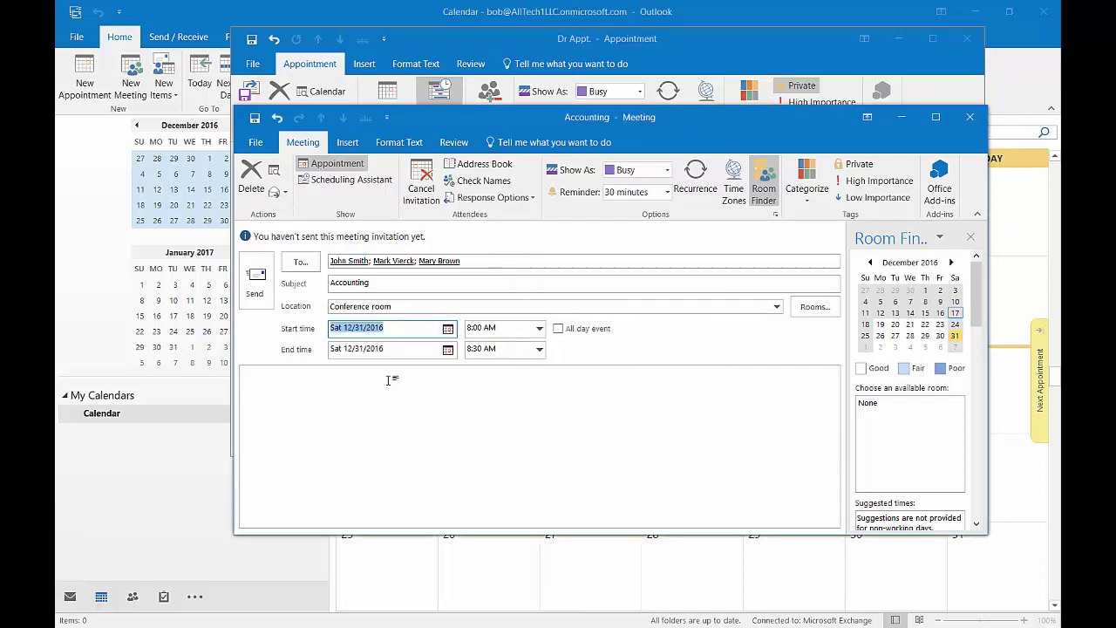
click(258, 274)
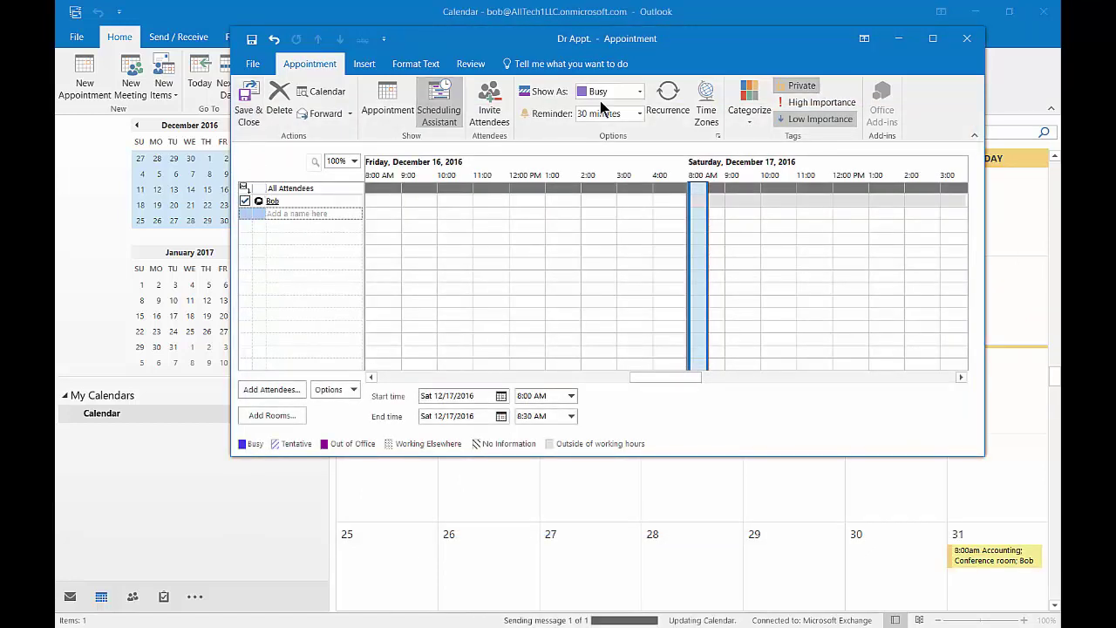
- Save and close Dr Appt. on December 17, then dismiss its overdue reminder
click(249, 110)
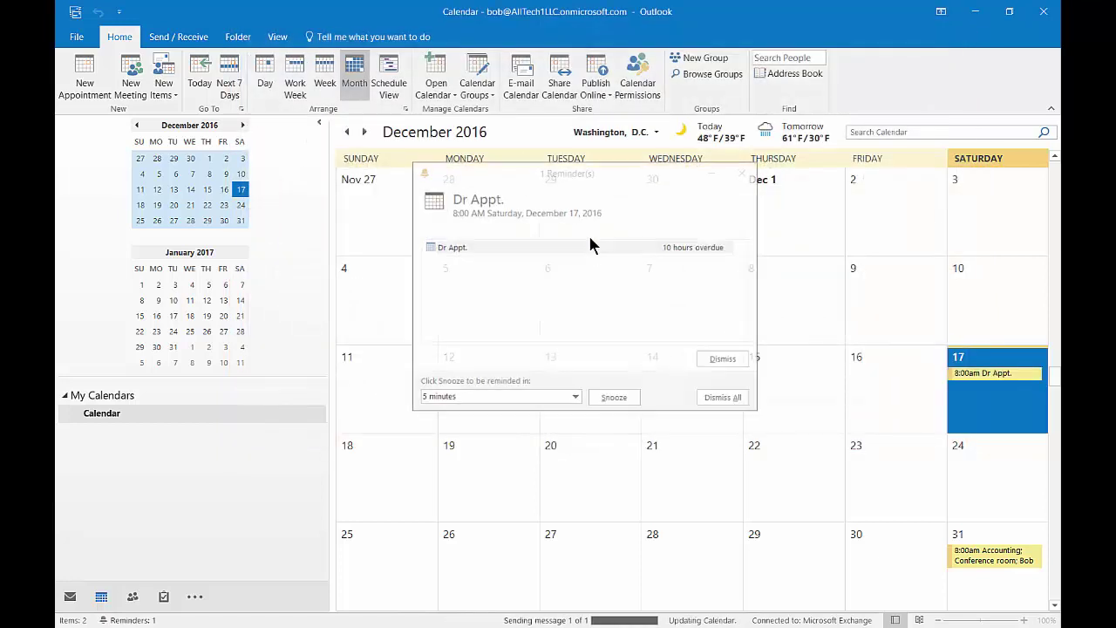
click(634, 247)
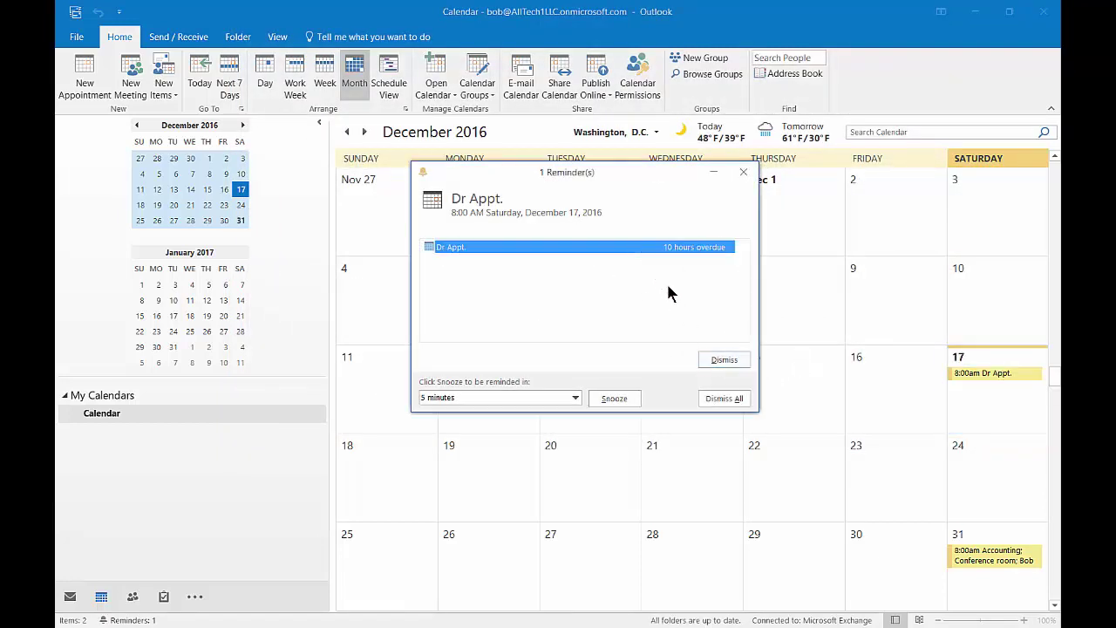
click(722, 360)
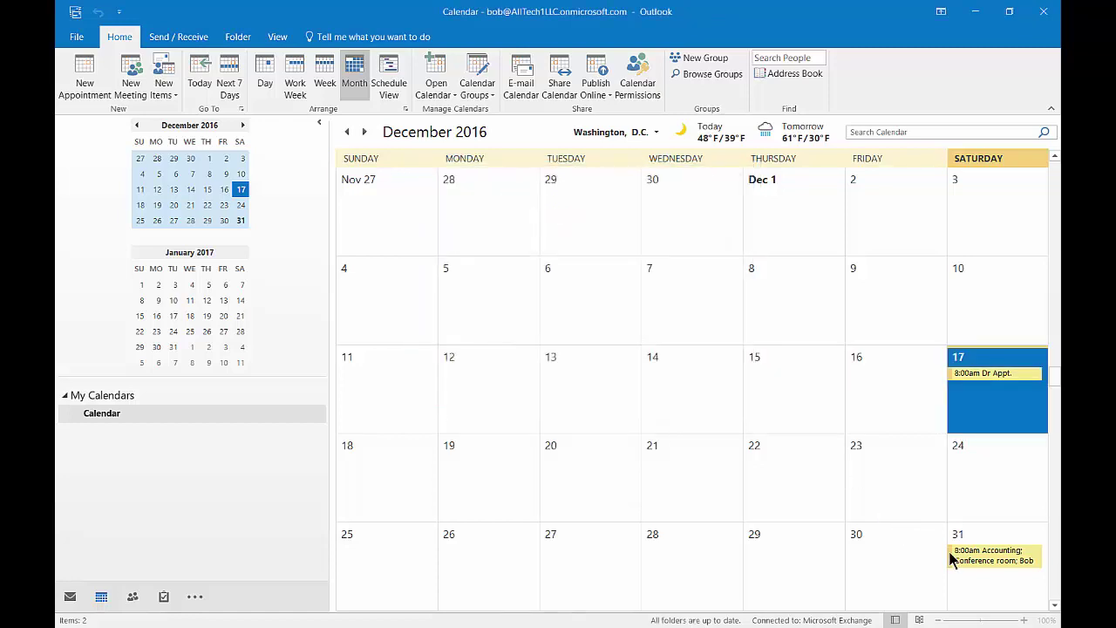
mouse_move(990, 561)
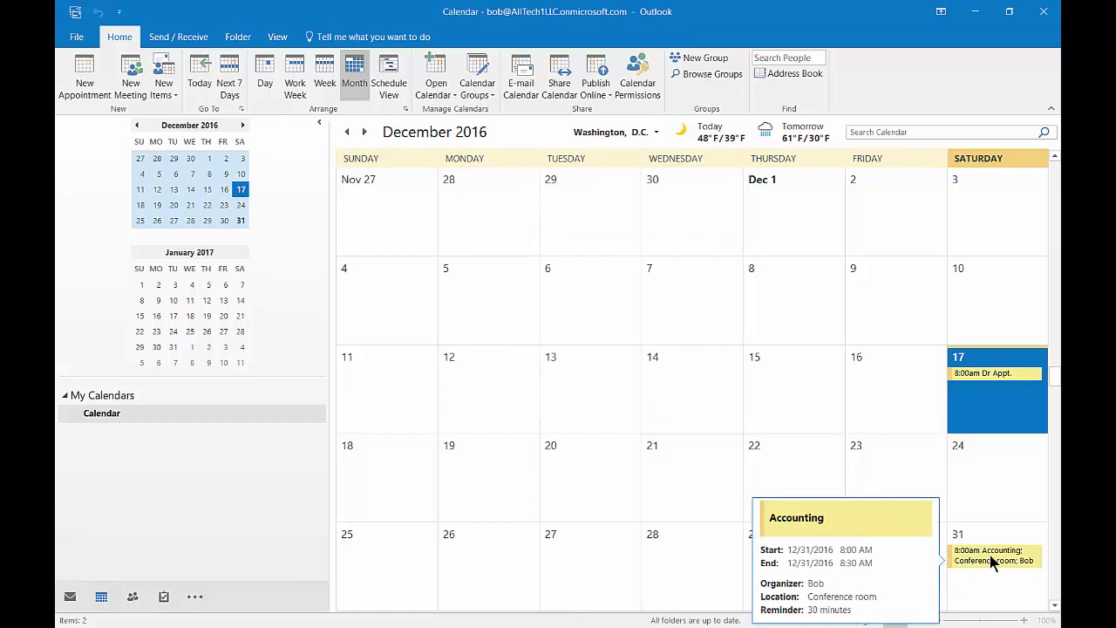